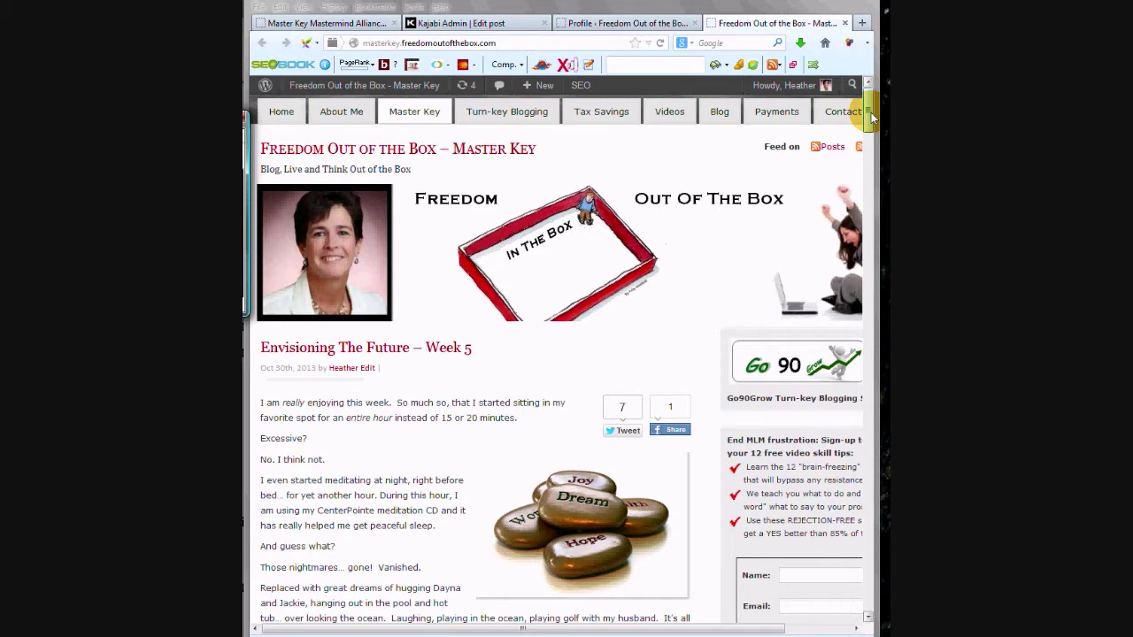
From the admin post list, open 'Master Key Mastermind Alliance Scholarship' in the editor
drag(870, 114, 869, 117)
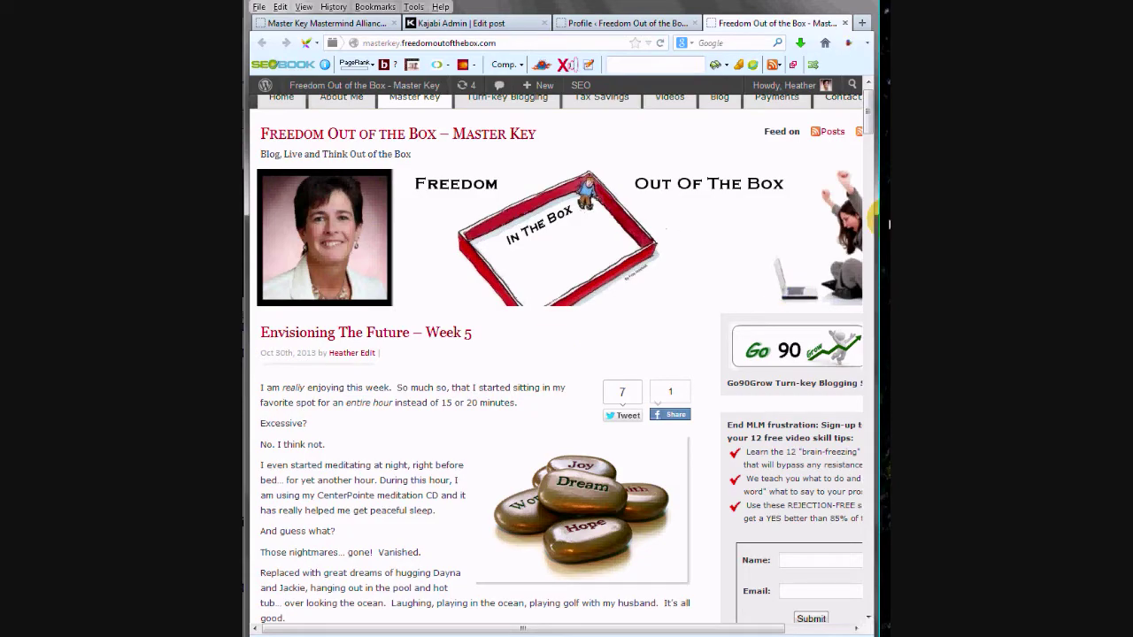
drag(871, 130, 881, 210)
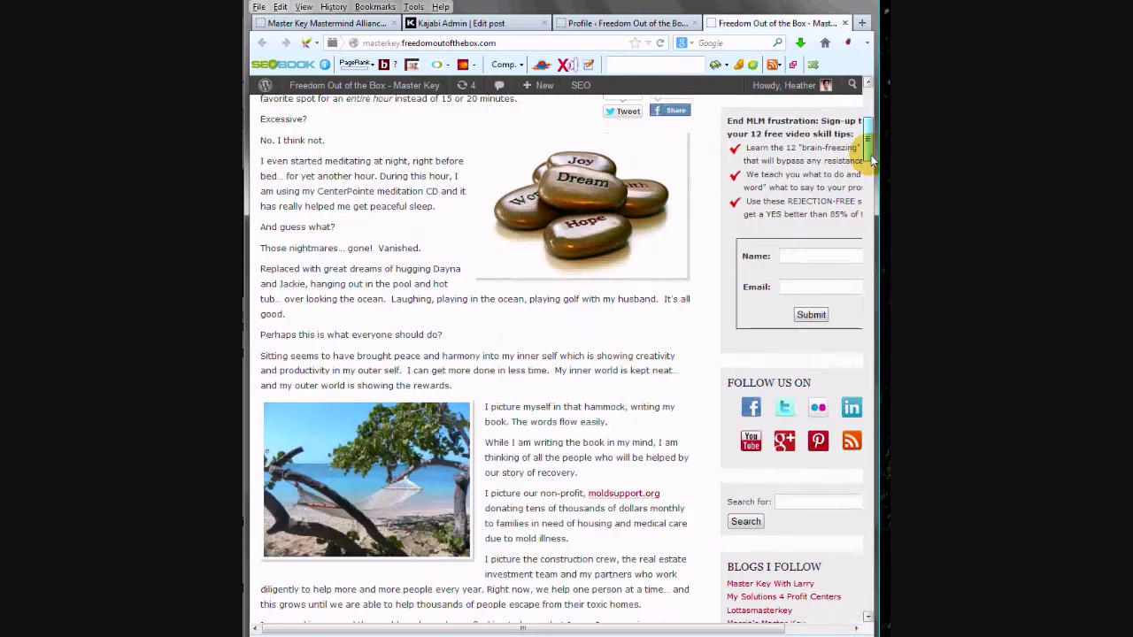
drag(881, 208, 889, 434)
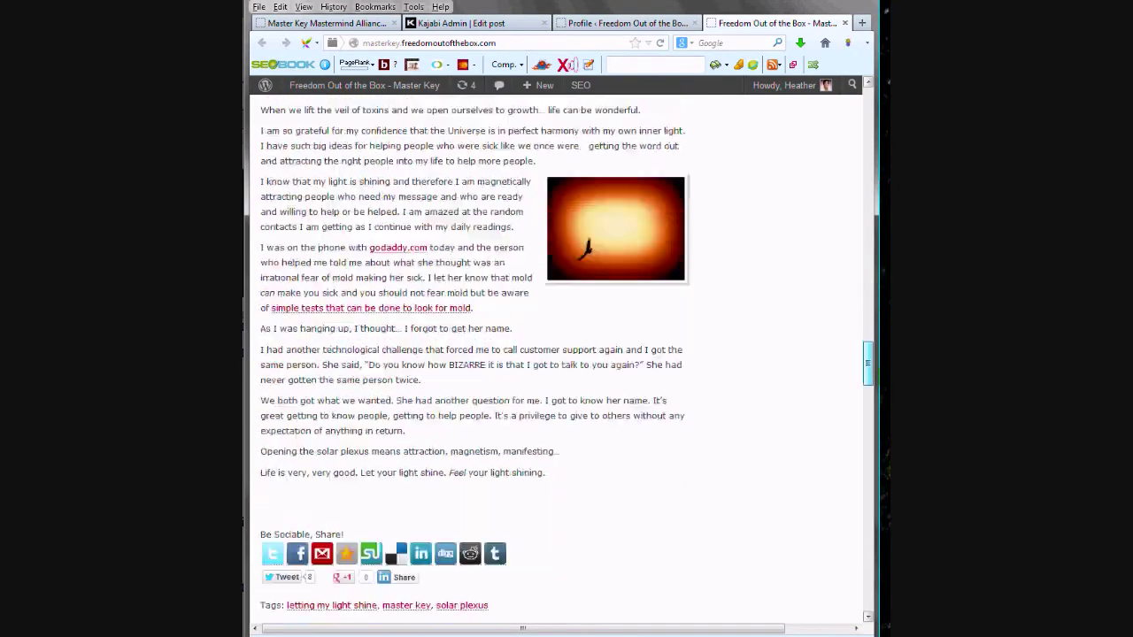
drag(868, 407, 868, 584)
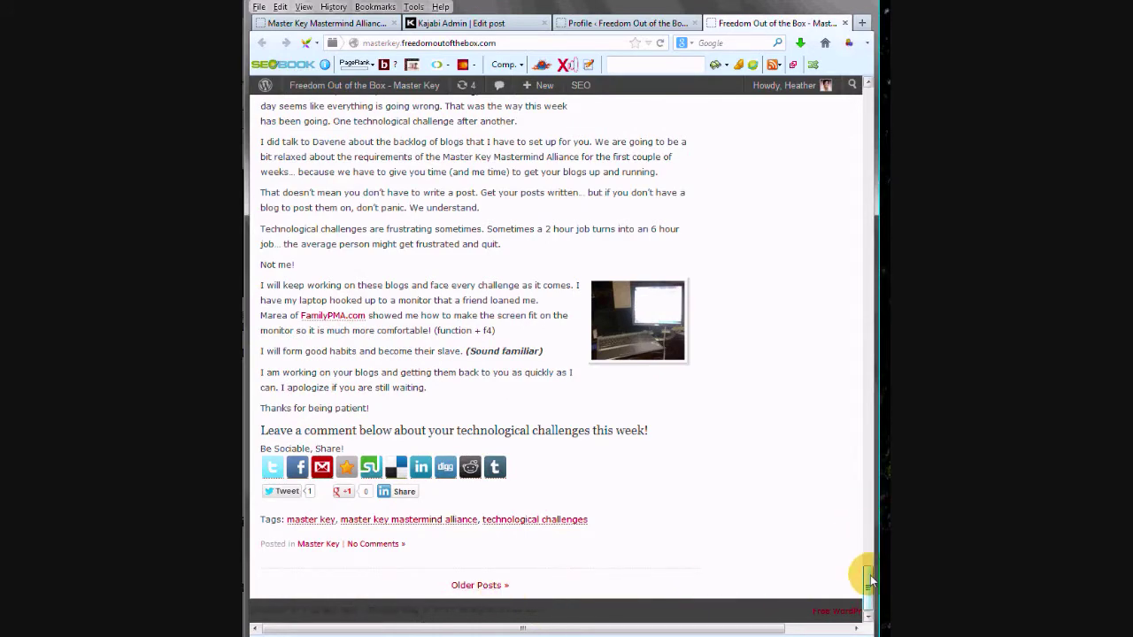
mouse_move(866, 551)
mouse_down()
mouse_move(881, 386)
mouse_move(872, 97)
mouse_up()
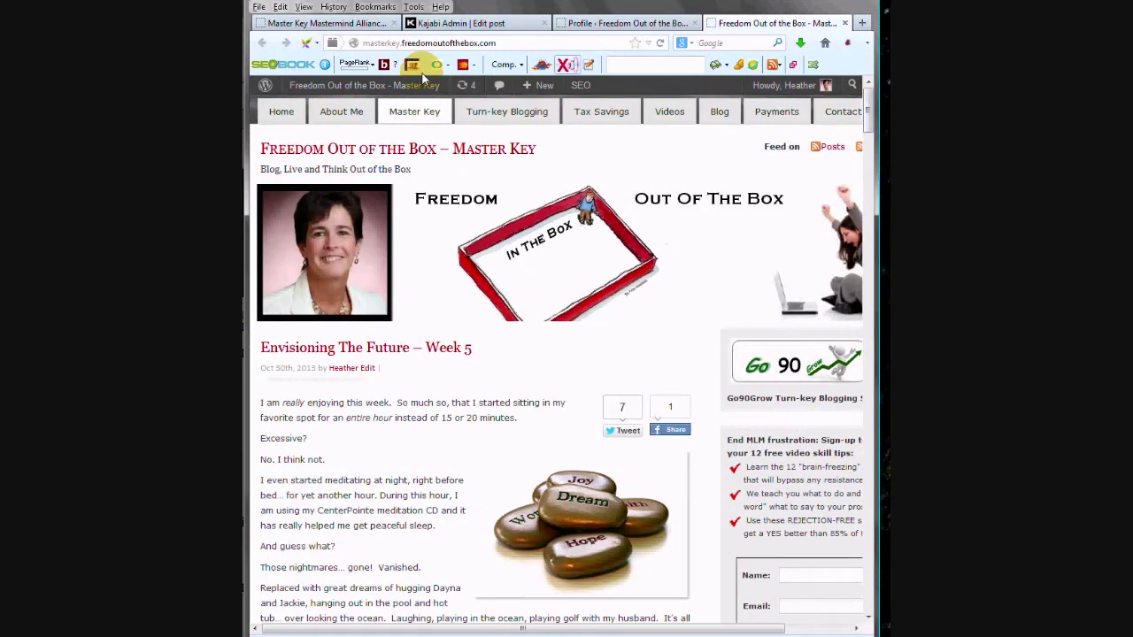
click(664, 26)
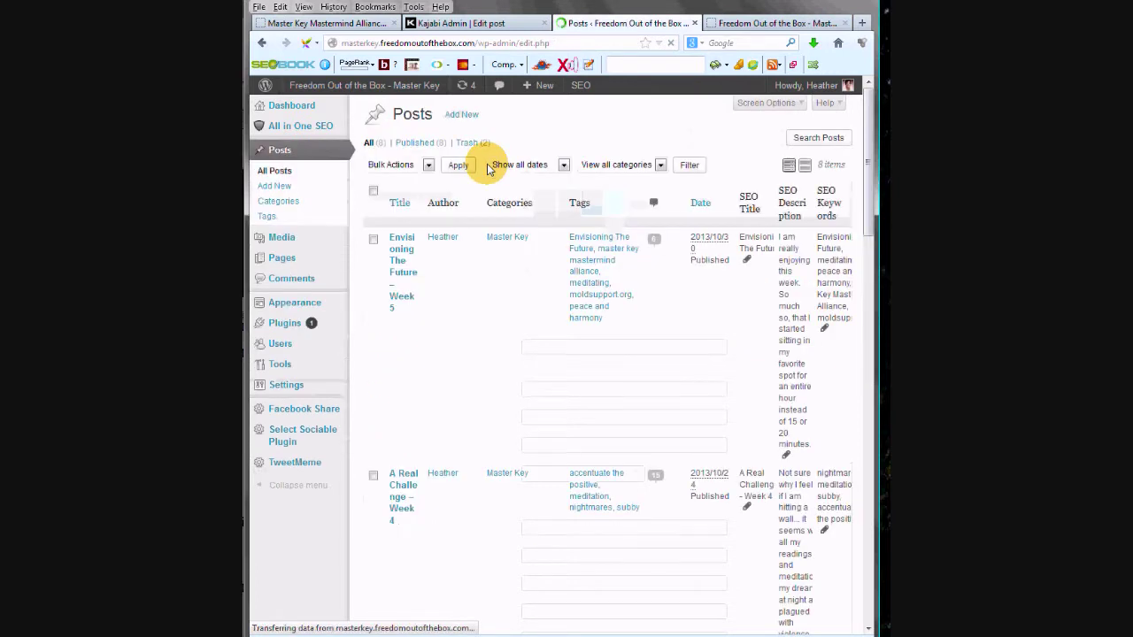
drag(872, 216, 859, 590)
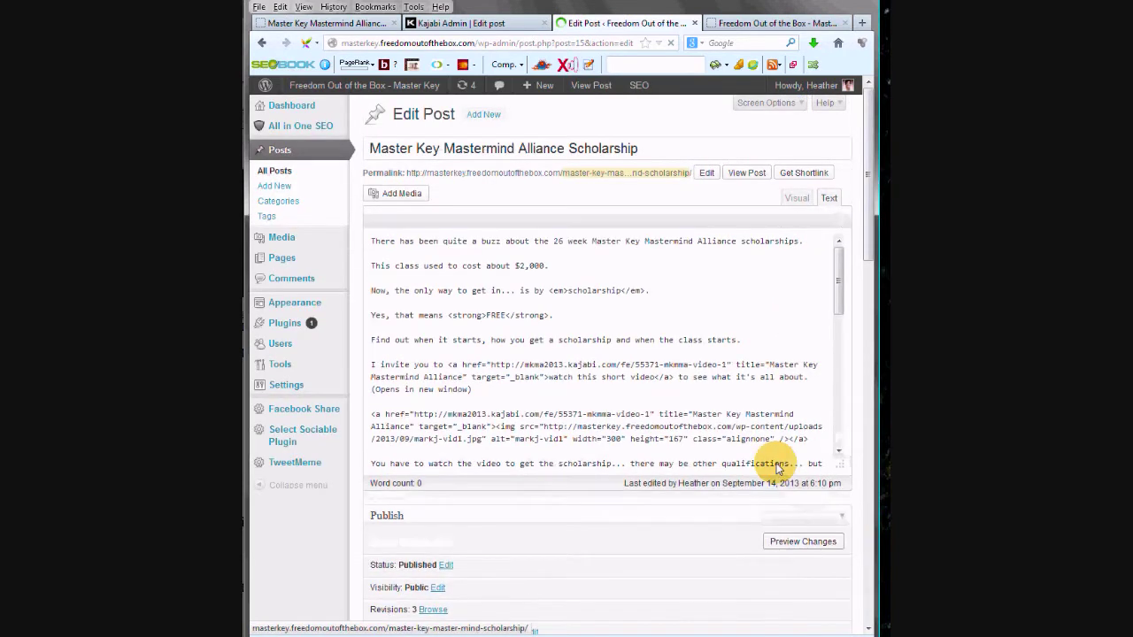
Open the published post in a background tab and switch the editor to Visual view
middle_click(746, 173)
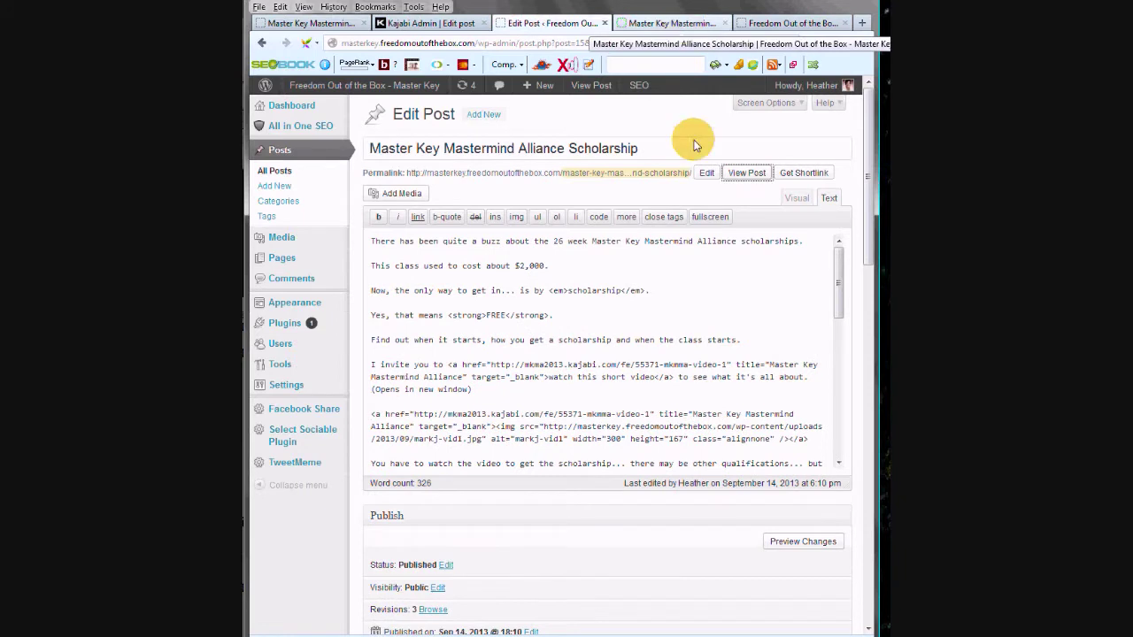
click(795, 198)
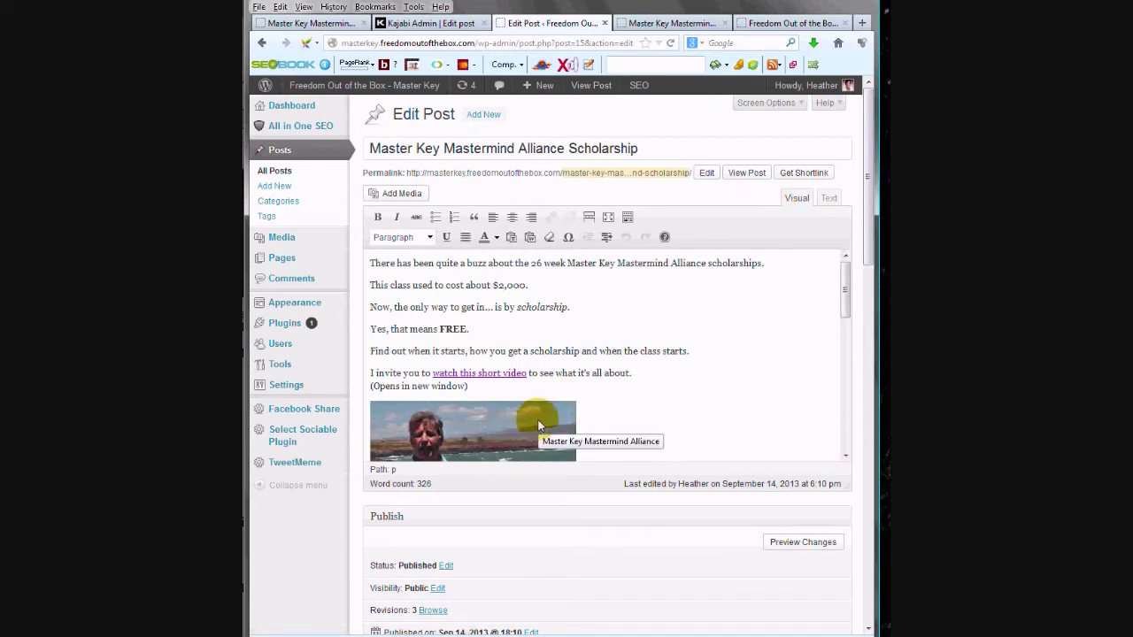
drag(843, 315, 842, 356)
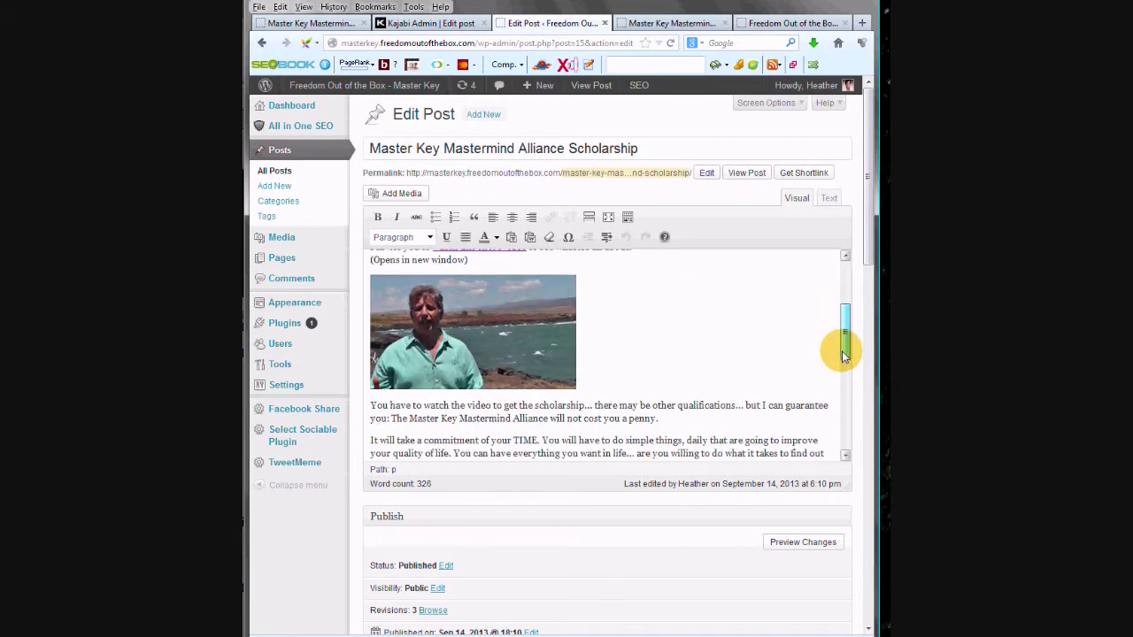
drag(844, 348, 844, 323)
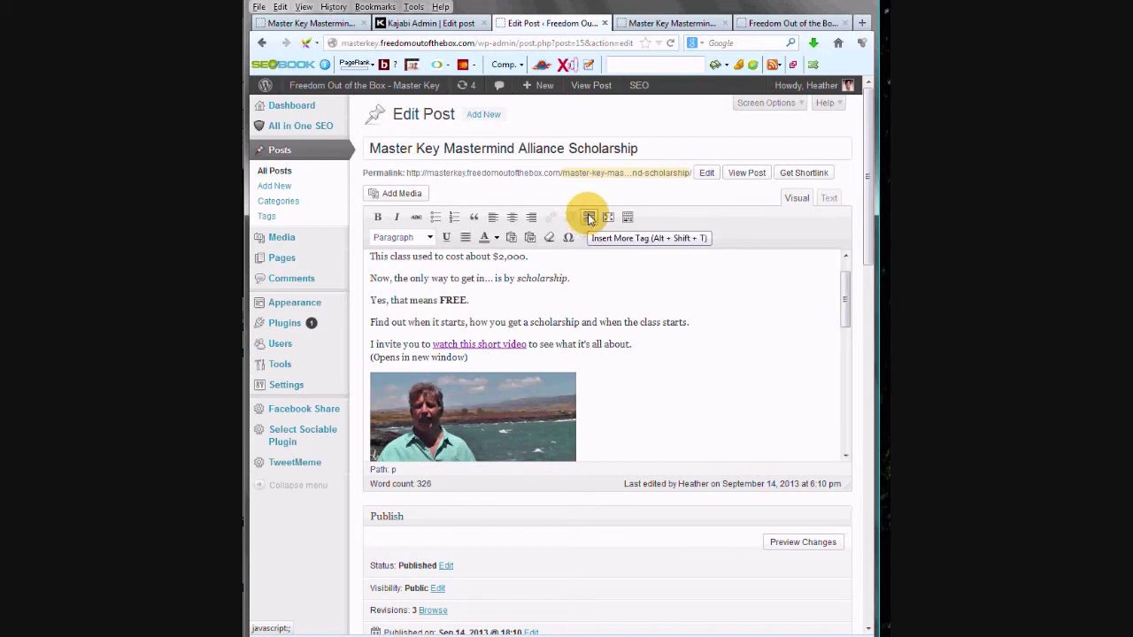
Insert a More tag after the class-start paragraph and update the post
click(588, 216)
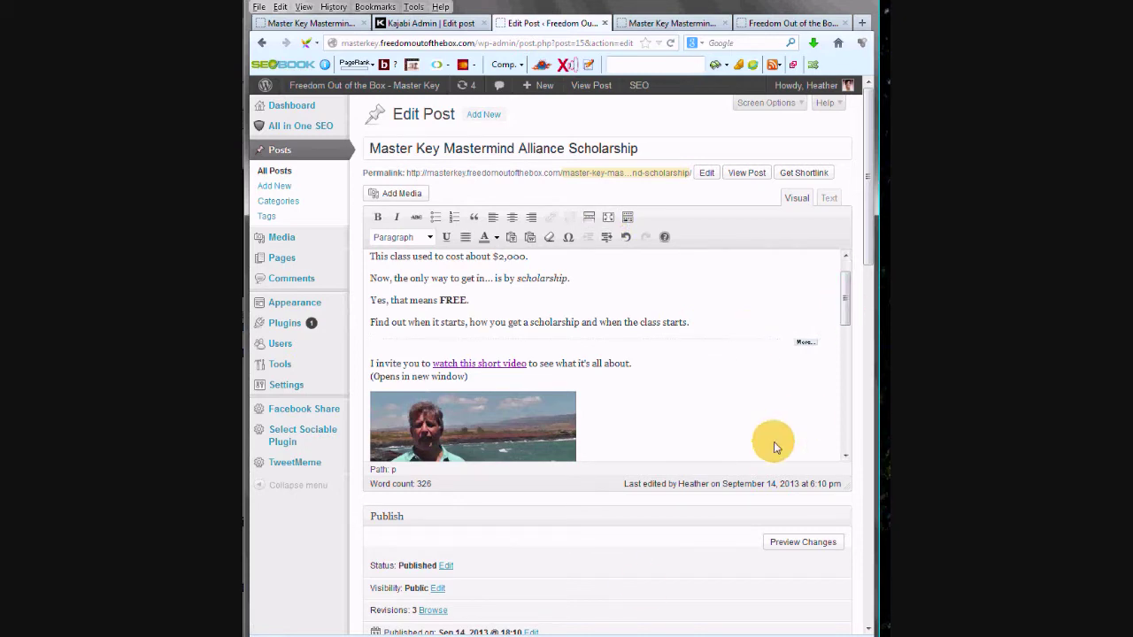
drag(868, 236, 865, 274)
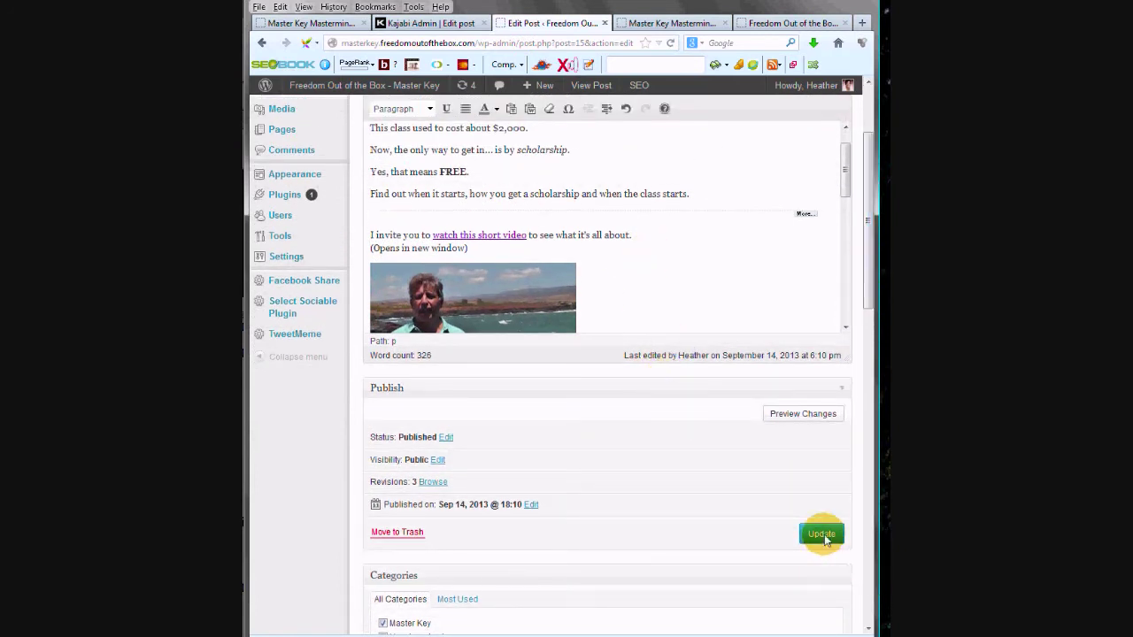
click(822, 535)
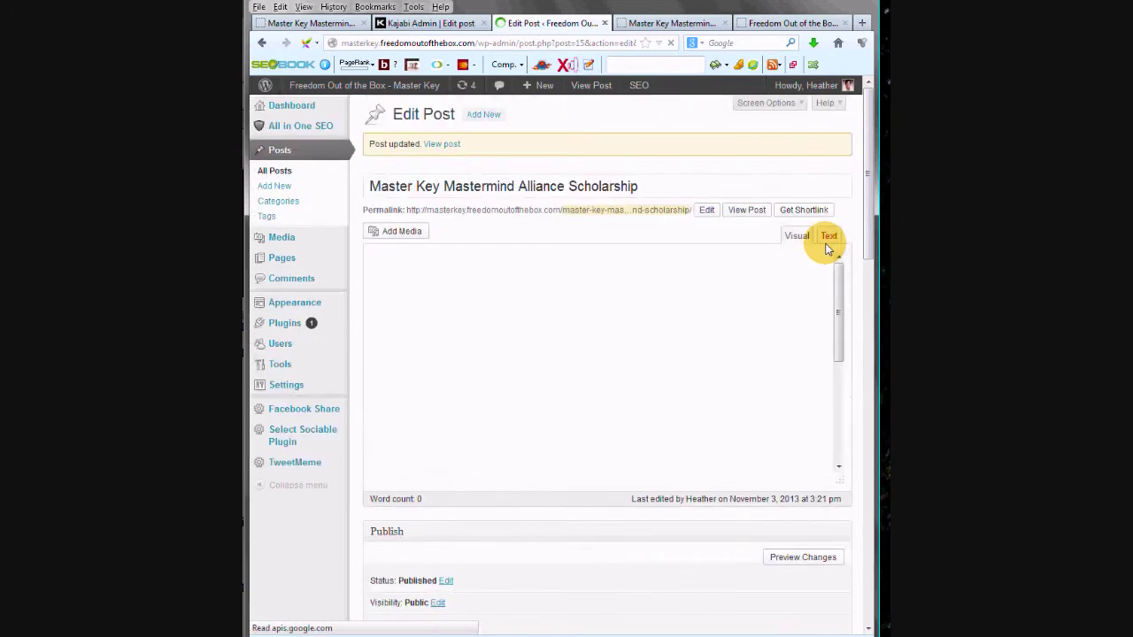
click(280, 171)
mouse_move(611, 346)
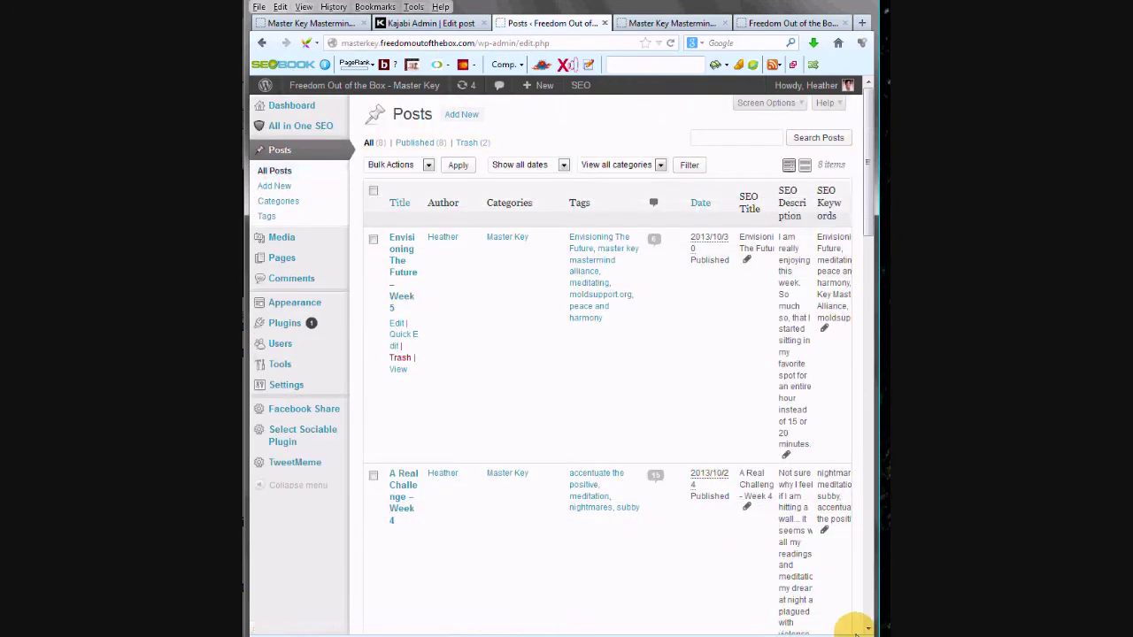
Open 'A Life Changing Class' for editing
scroll(870, 622, down, 10)
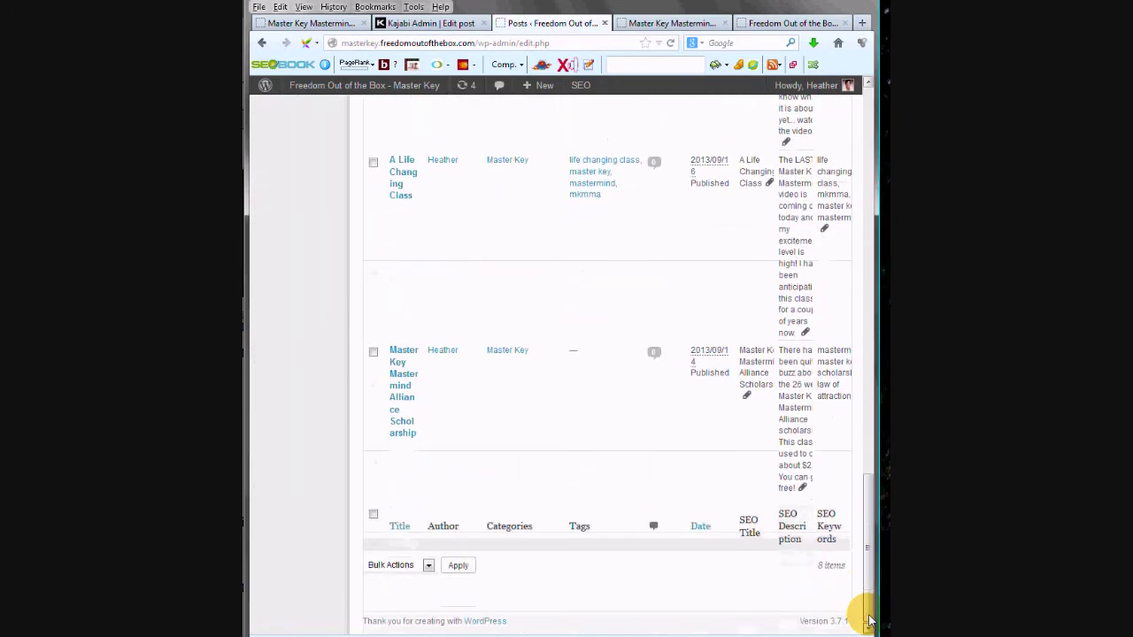
click(396, 207)
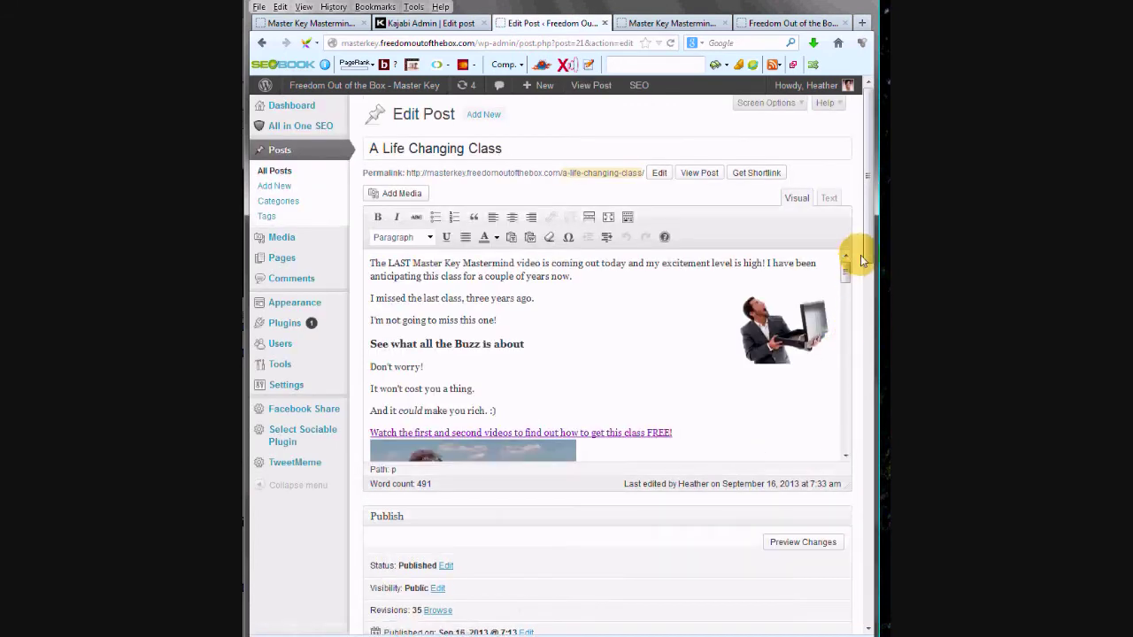
drag(869, 257, 868, 267)
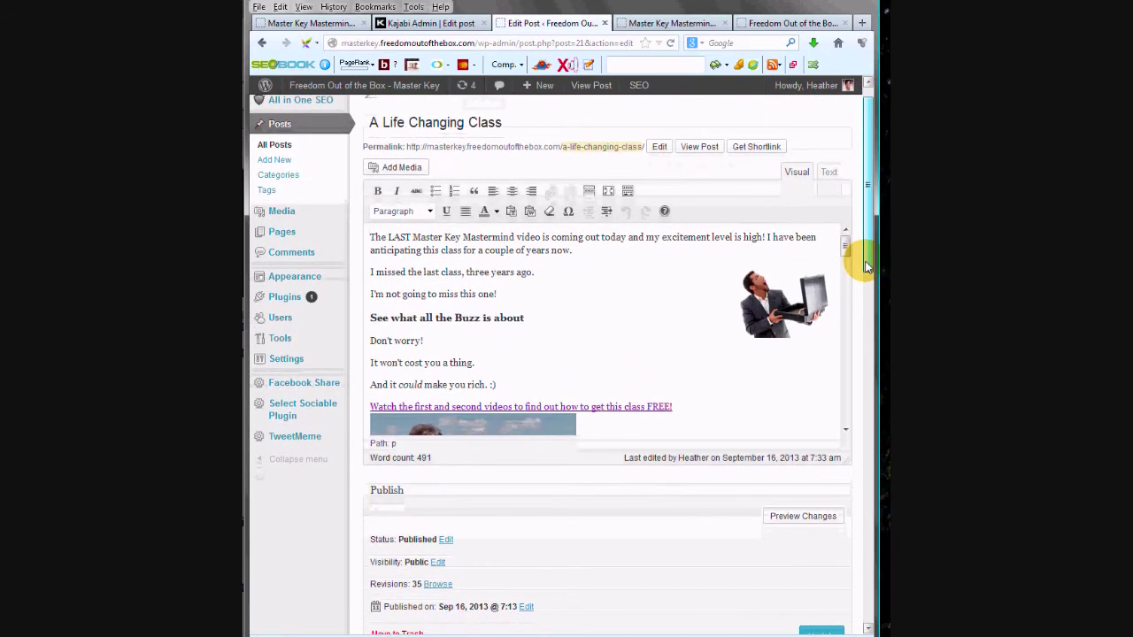
drag(868, 267, 868, 261)
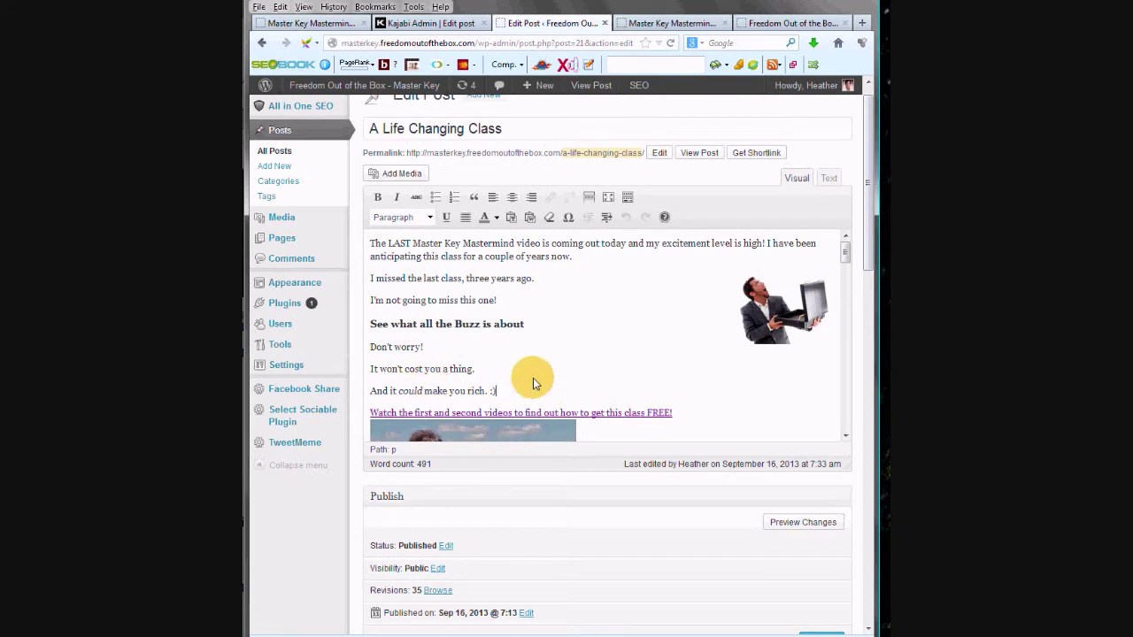
Insert a More tag after the 'could make you rich' line and update the post
click(588, 200)
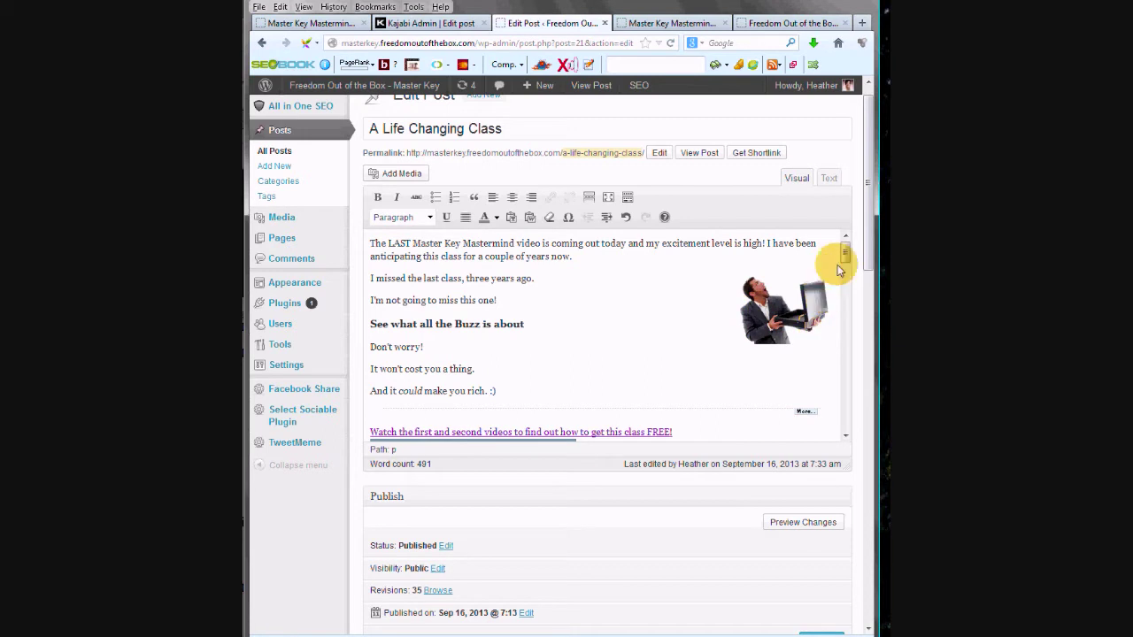
scroll(867, 248, down, 1)
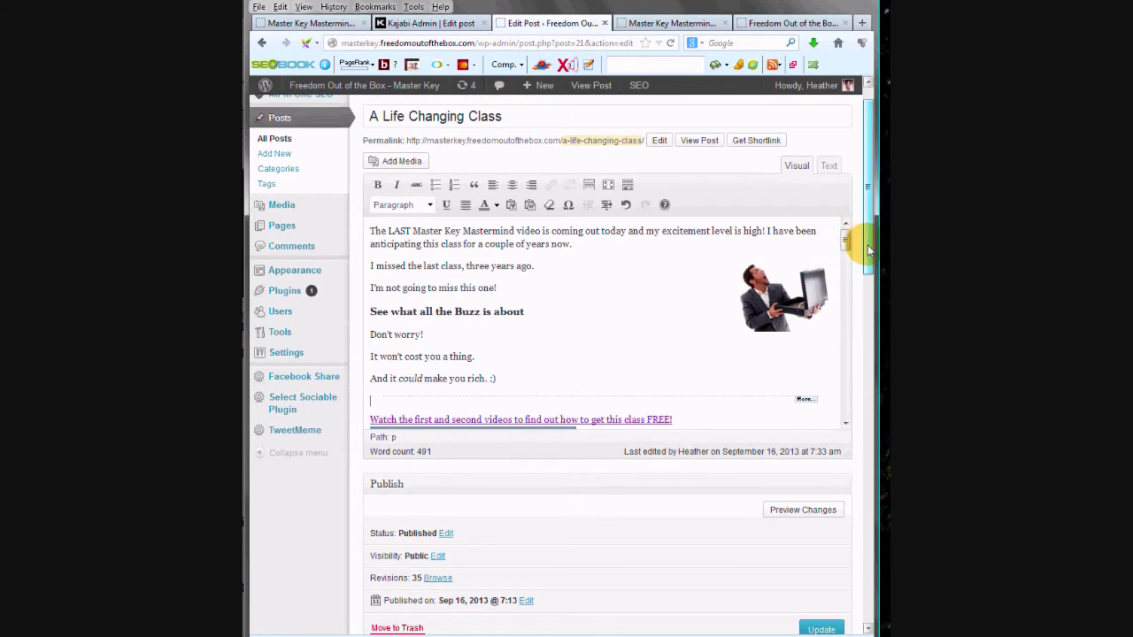
scroll(868, 247, down, 1)
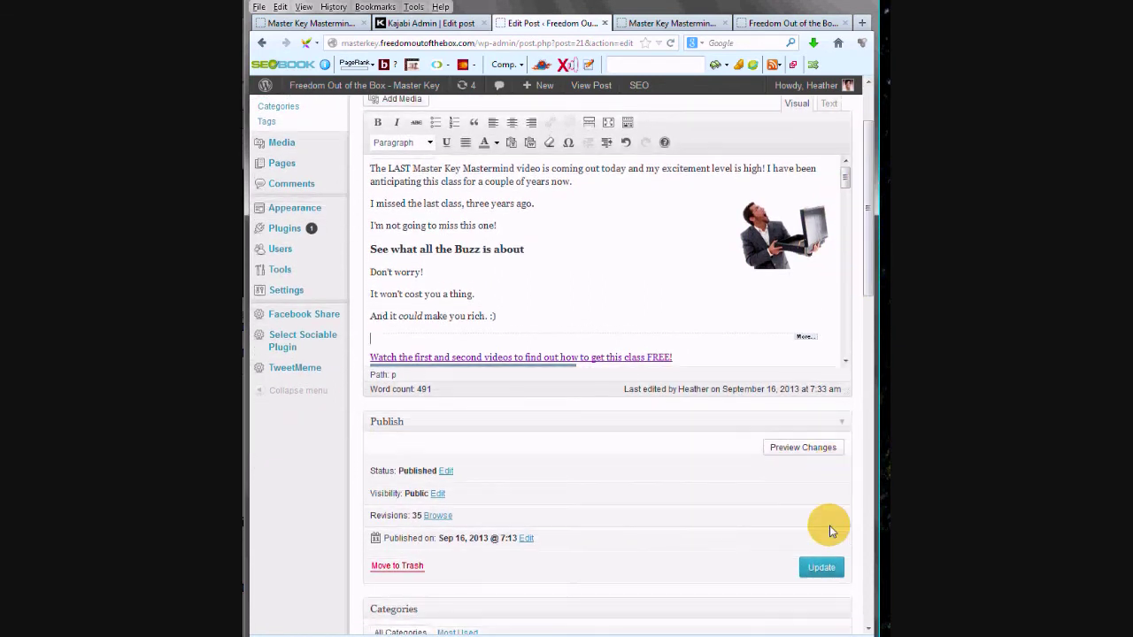
click(829, 568)
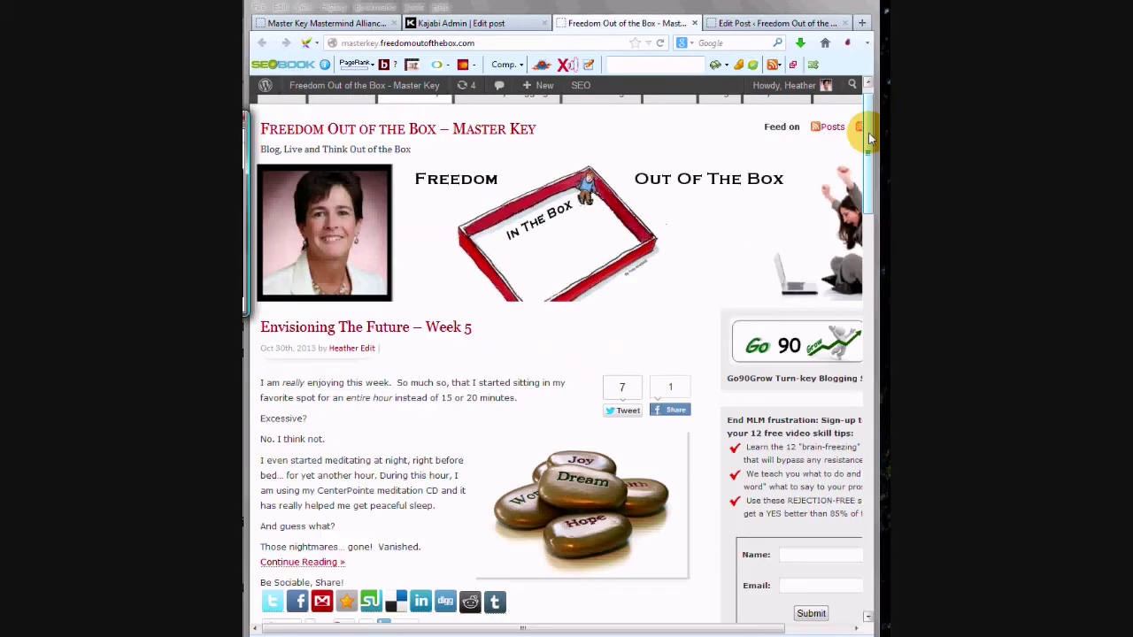
drag(870, 137, 868, 157)
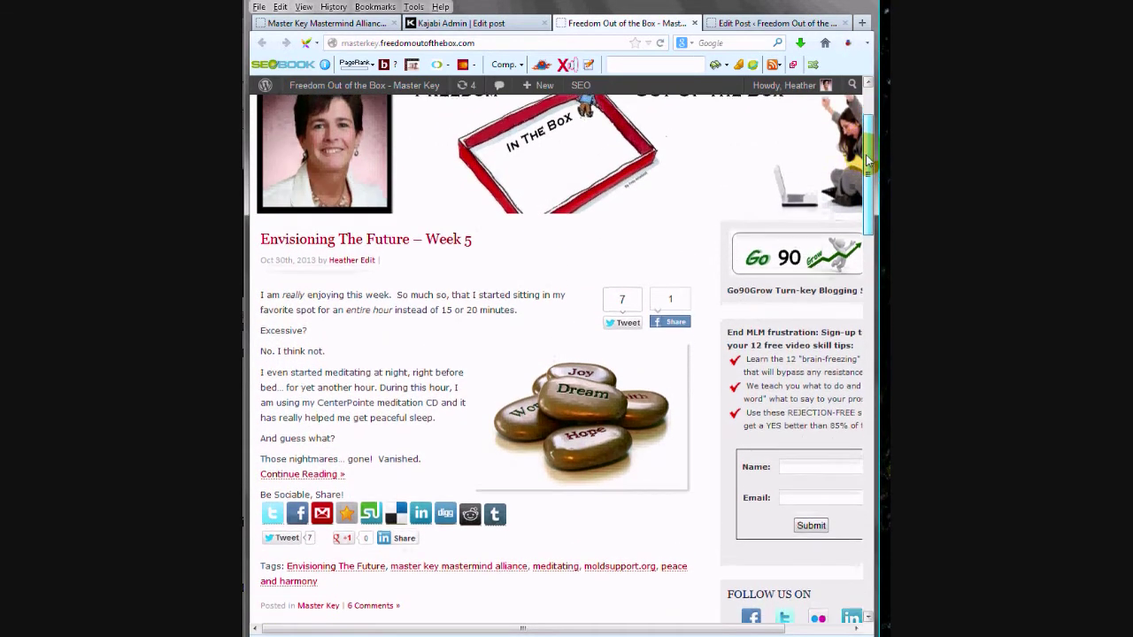
drag(868, 157, 866, 176)
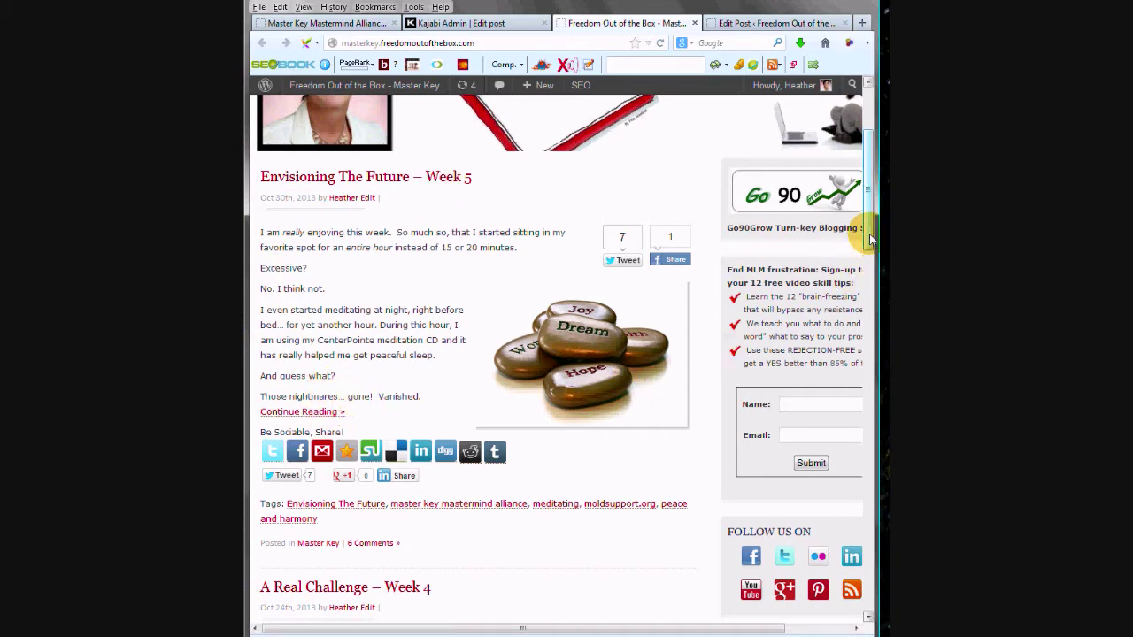
drag(869, 251, 868, 296)
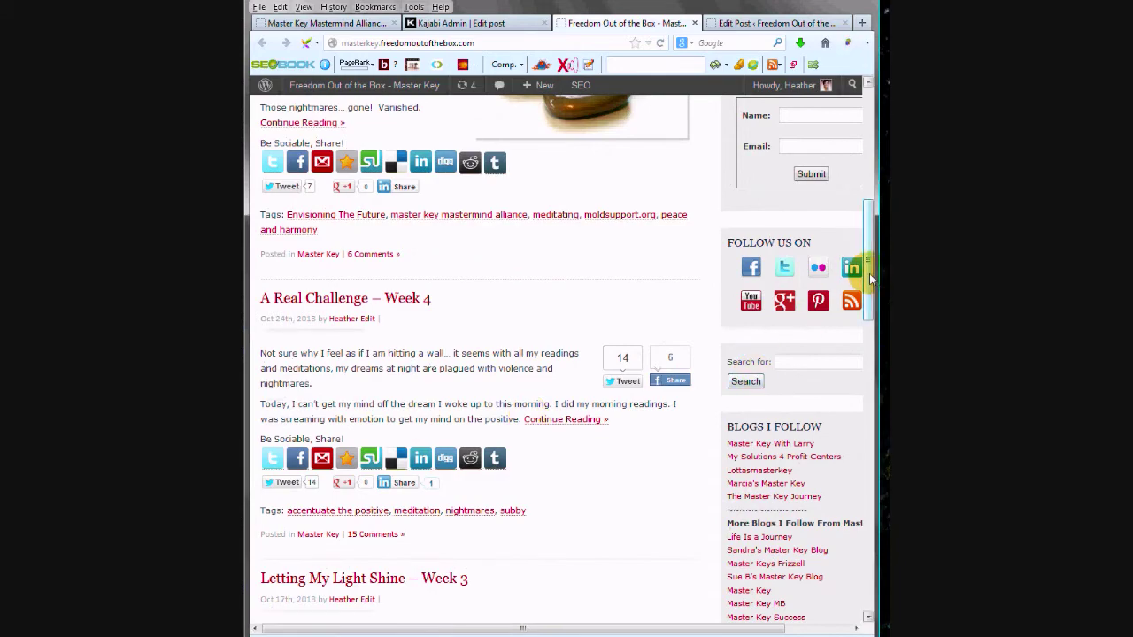
mouse_move(870, 280)
mouse_down()
mouse_move(857, 388)
mouse_move(870, 576)
mouse_move(873, 435)
mouse_move(766, 367)
mouse_up()
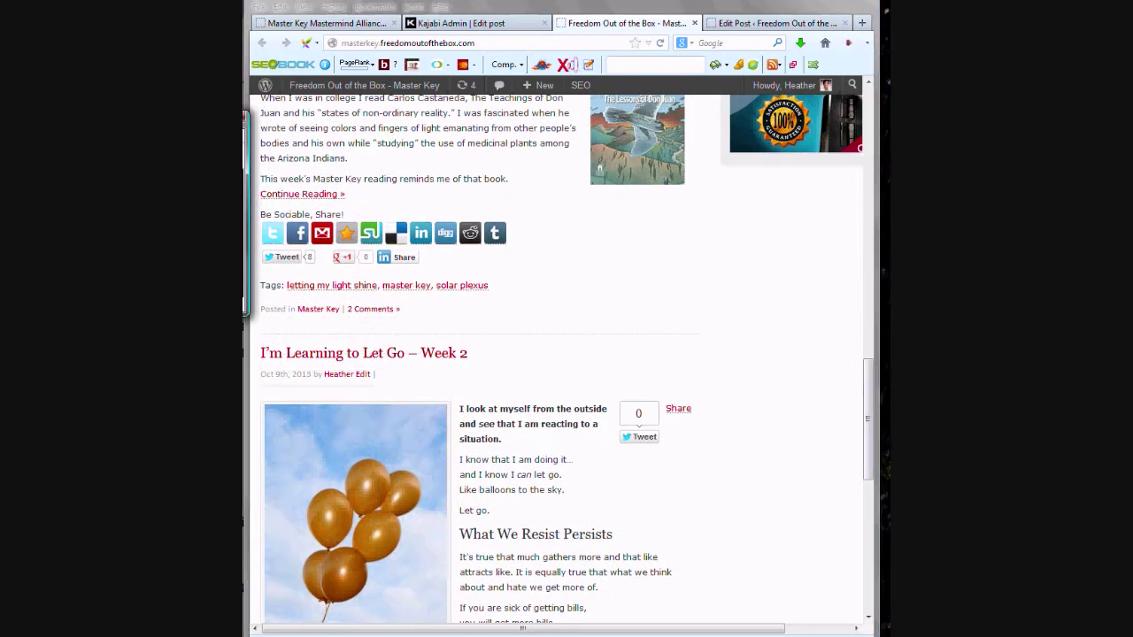
click(739, 23)
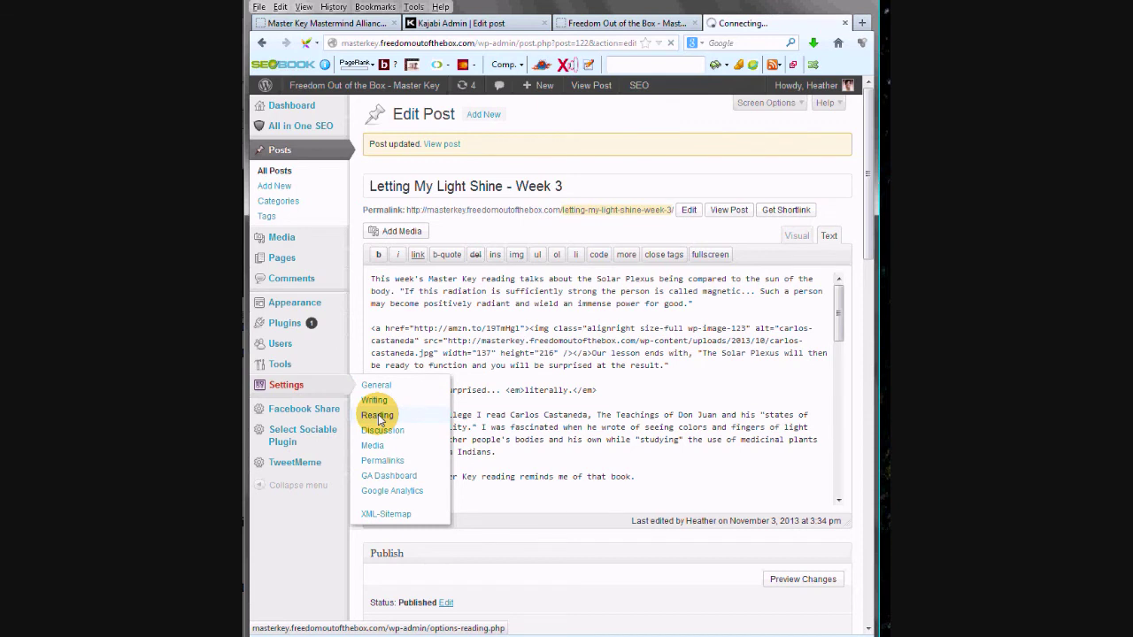
In Reading settings, change 'Blog pages show at most' from 5 to 10 and save
click(379, 416)
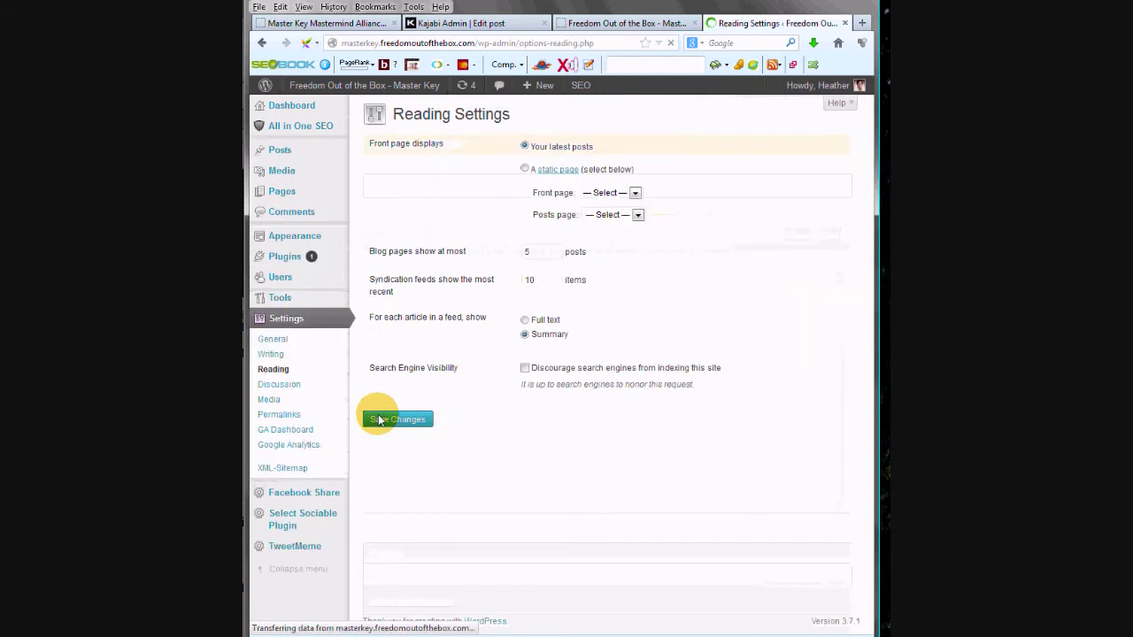
double_click(526, 253)
text(10)
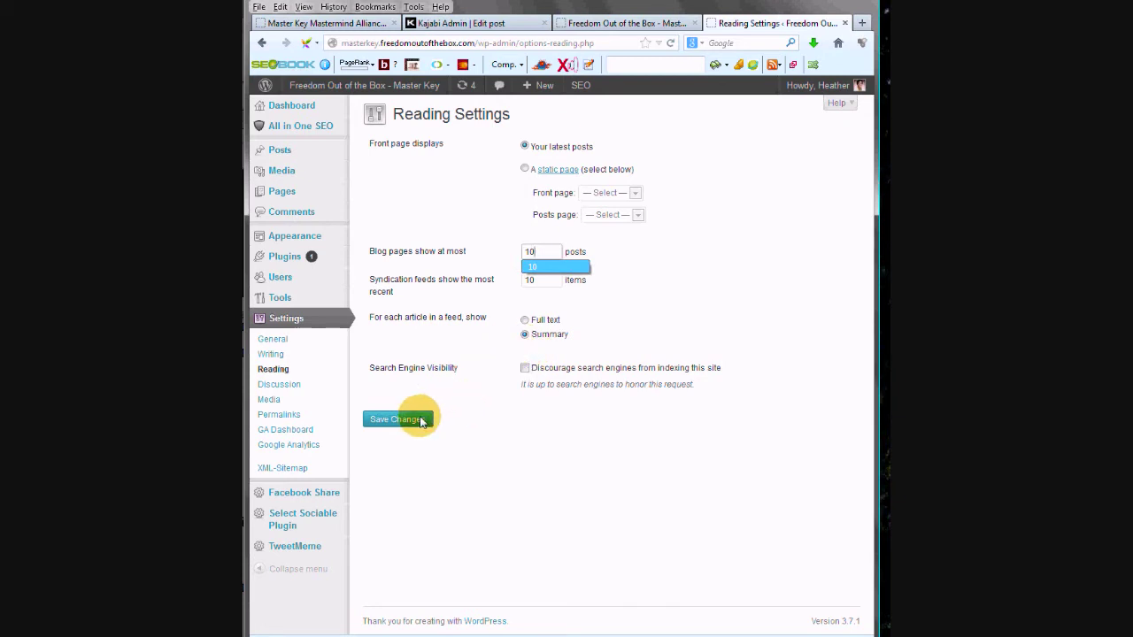
click(421, 422)
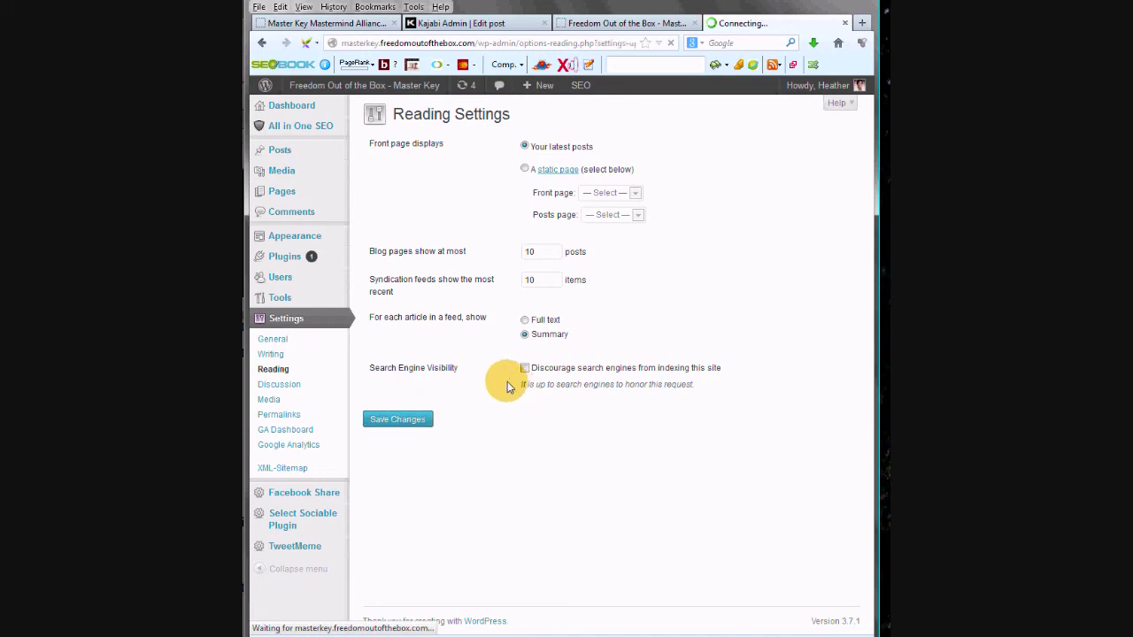
click(593, 25)
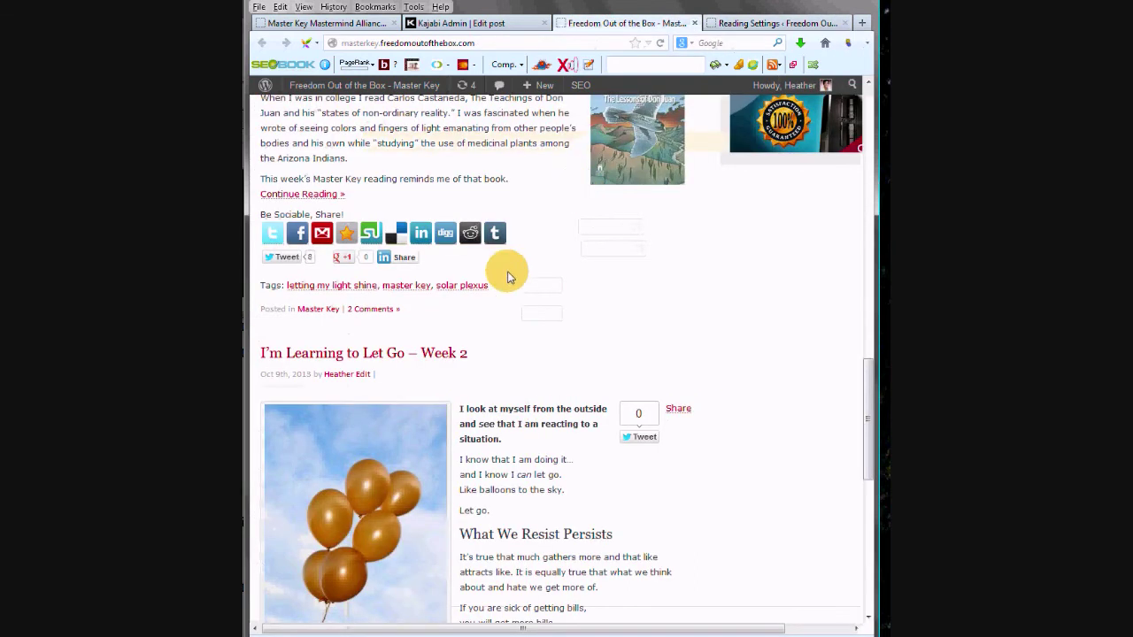
Reload the blog front page to apply the 10-posts-per-page setting
right_click(538, 308)
click(587, 344)
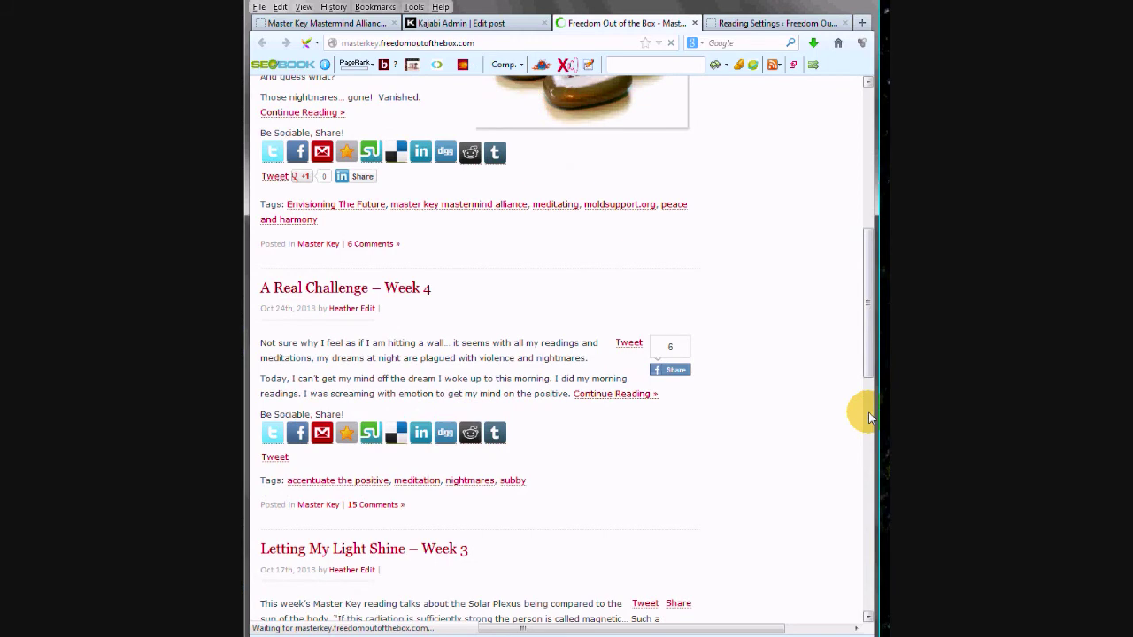
drag(864, 354, 871, 453)
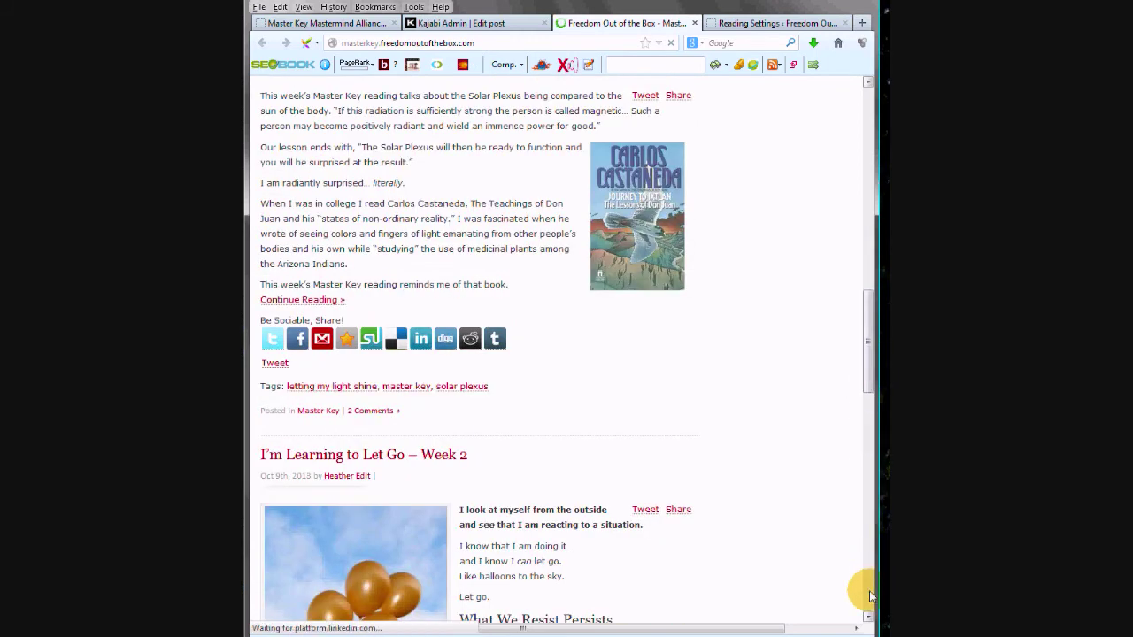
click(867, 597)
click(868, 597)
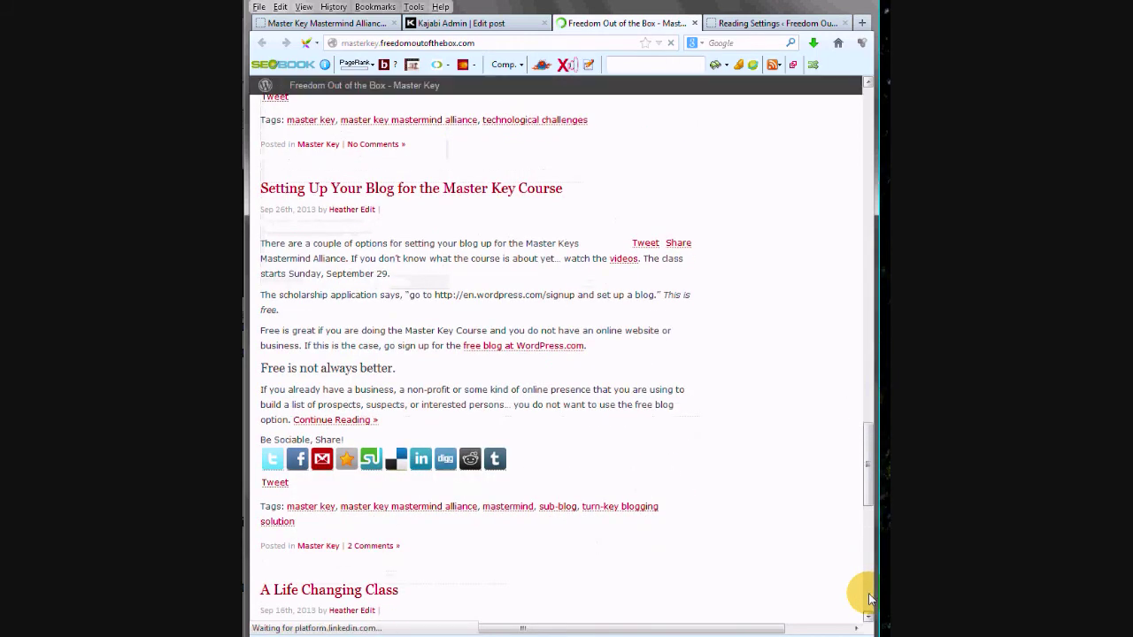
click(867, 597)
Scroll down the front page to confirm more posts show excerpts ending in Continue Reading
scroll(868, 567, down, 1)
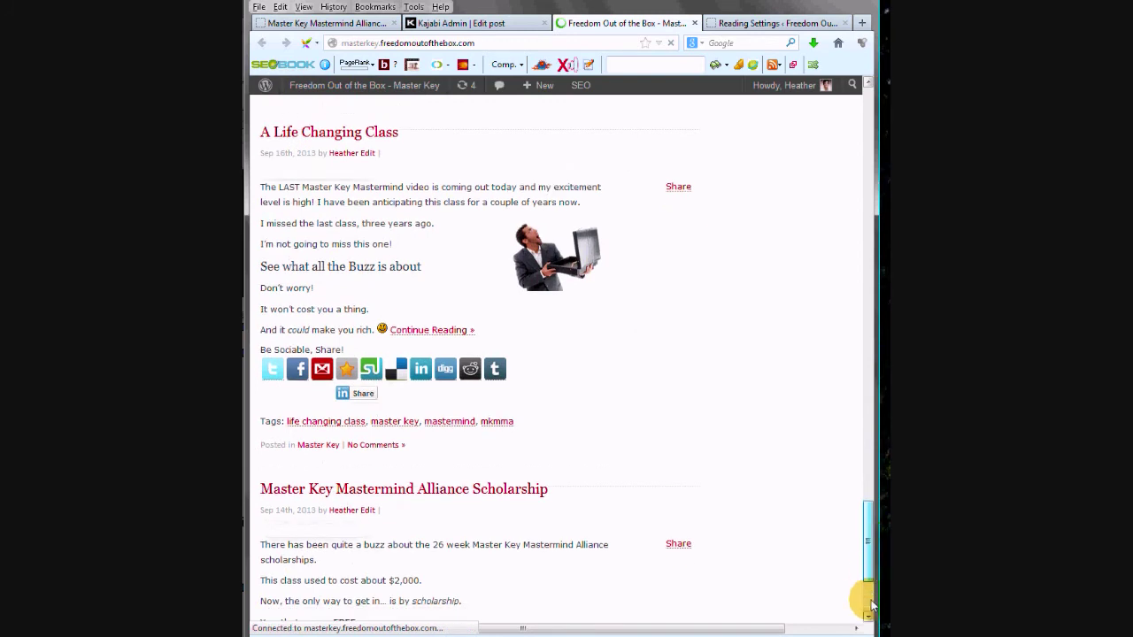
click(869, 622)
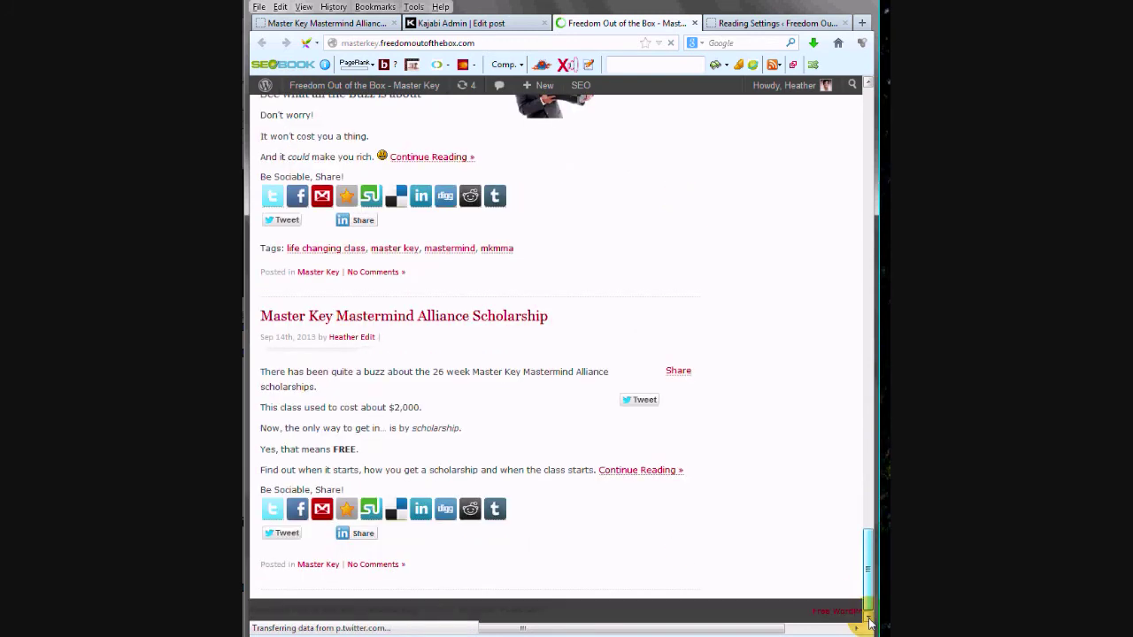
drag(869, 585, 870, 131)
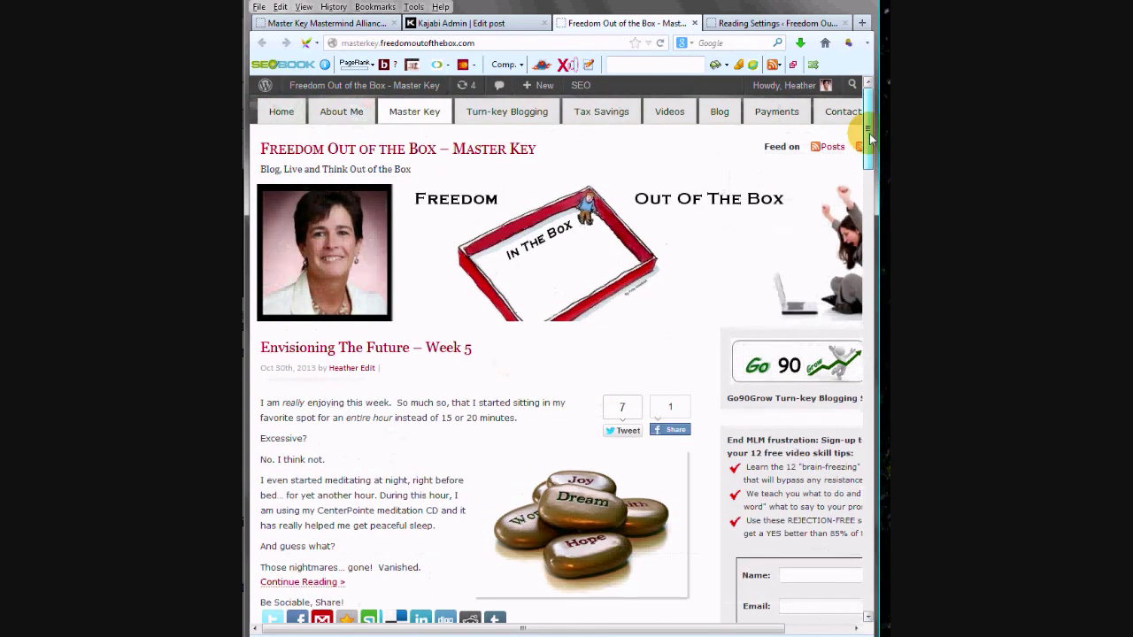
click(868, 574)
drag(867, 574, 868, 578)
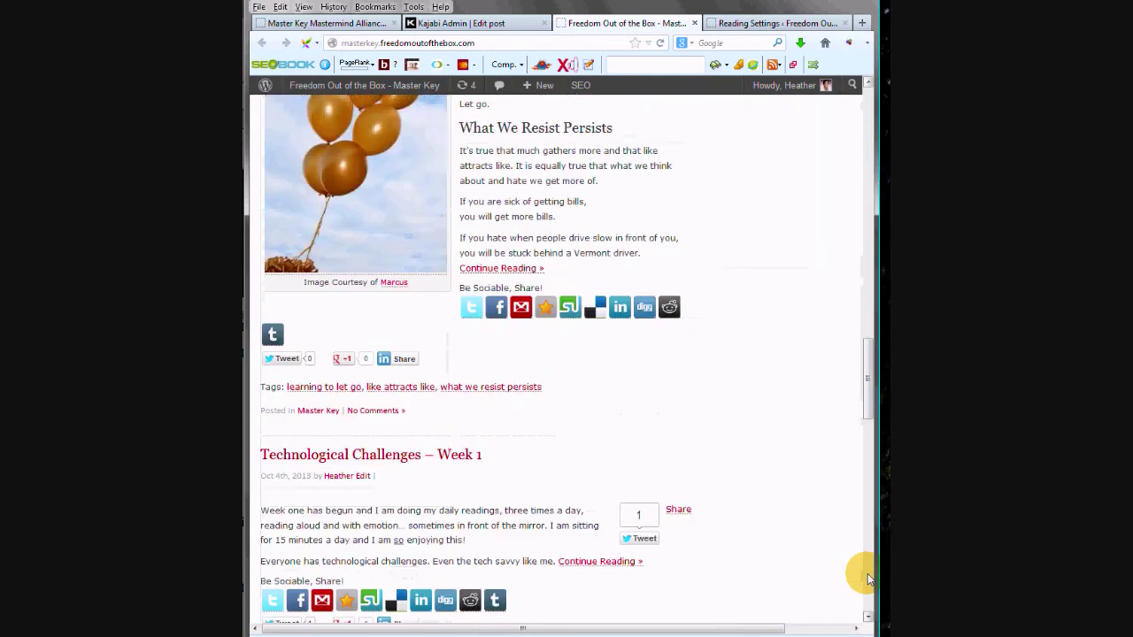
scroll(867, 549, down, 3)
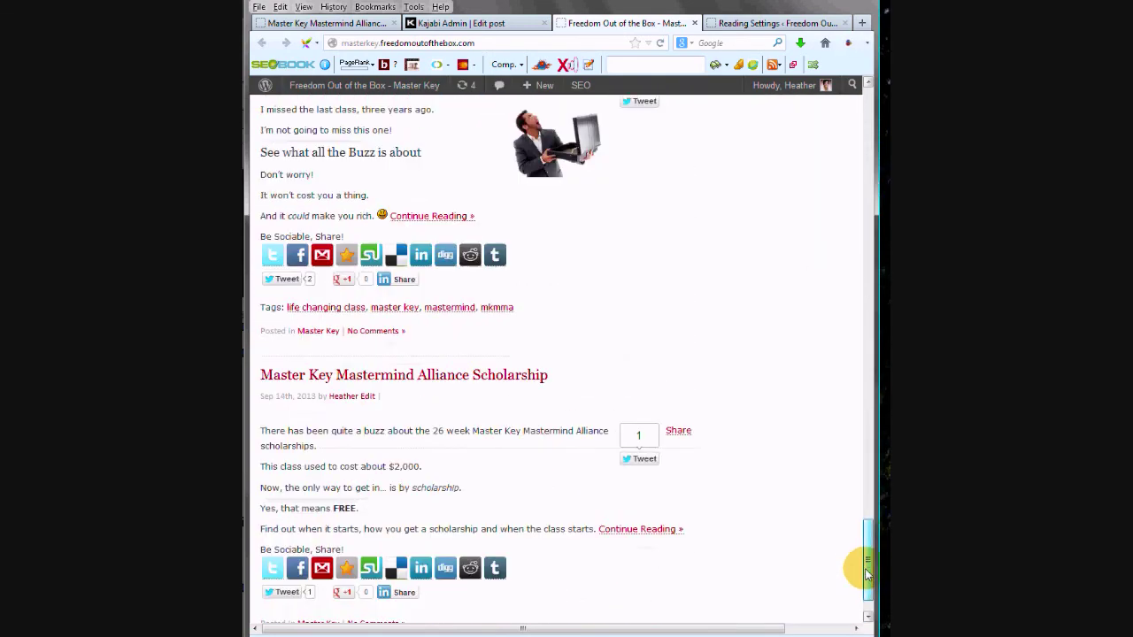
drag(869, 490, 868, 177)
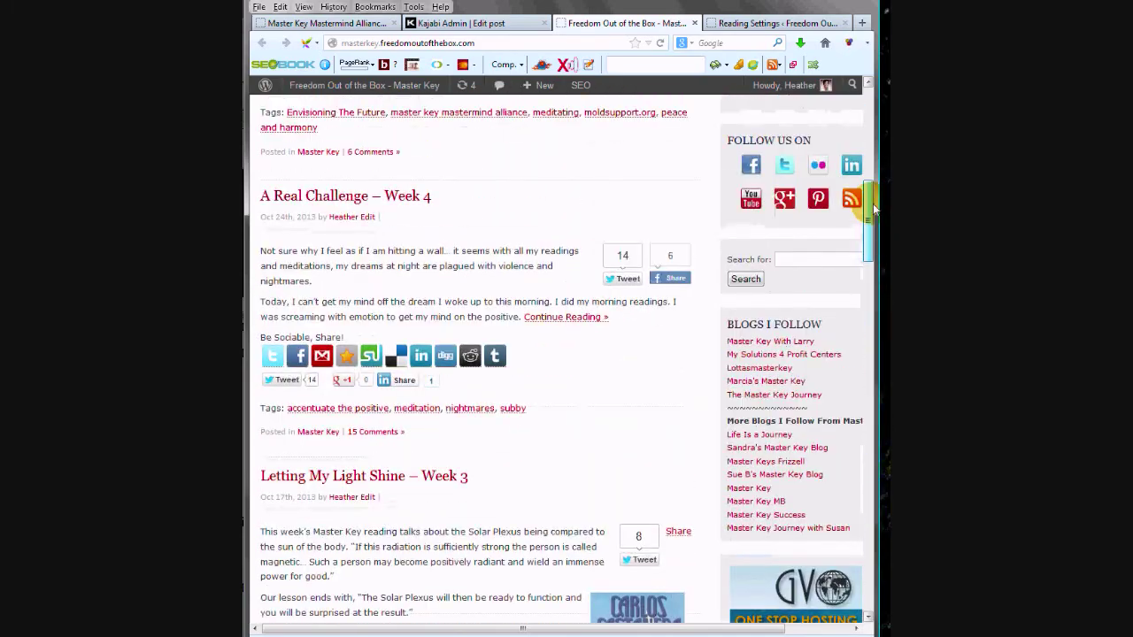